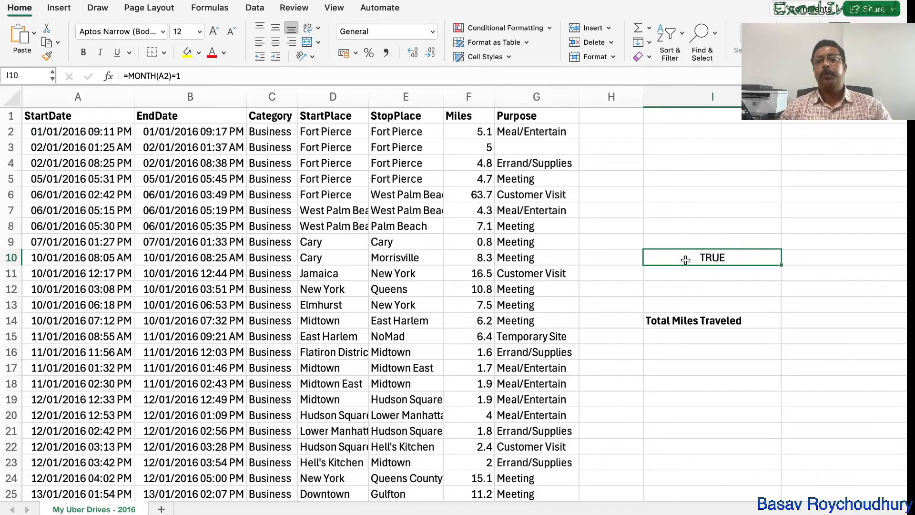
Highlight the criteria range I9:I10, including the blank cell above the month test, with a yellow fill
double_click(685, 260)
click(714, 295)
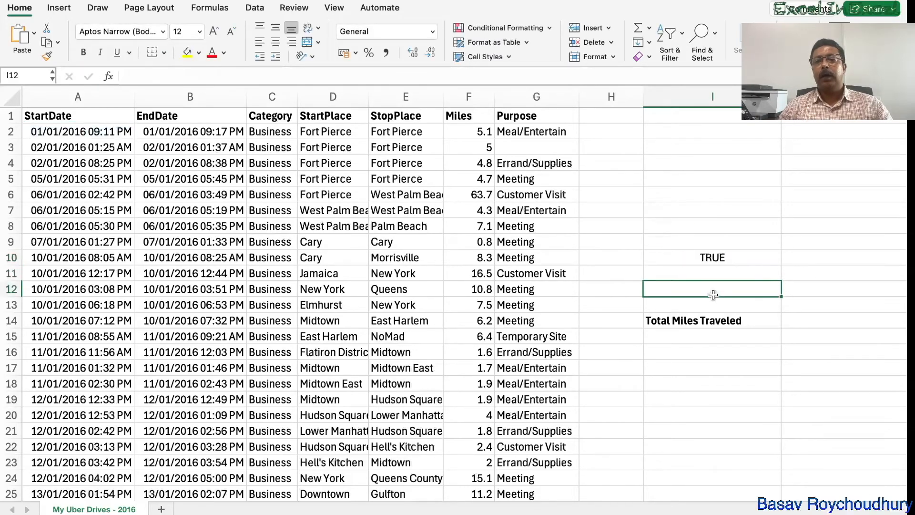
drag(709, 243, 710, 254)
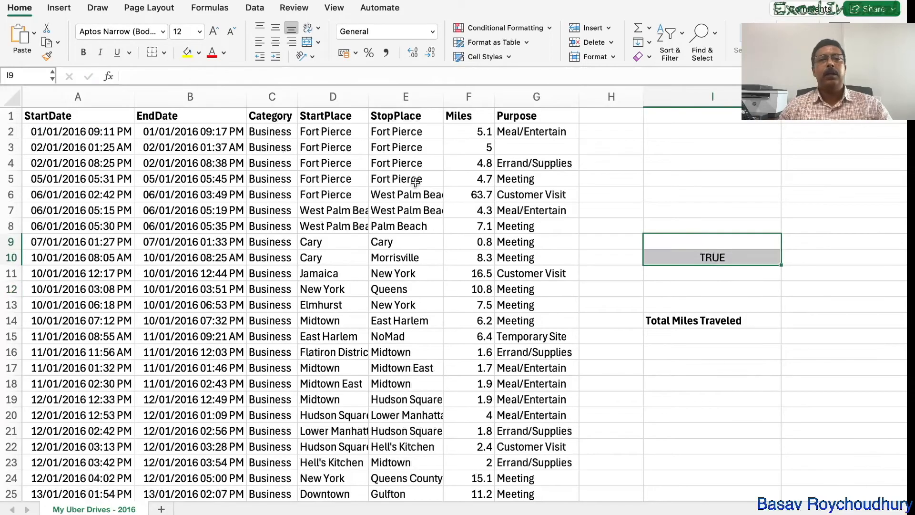
click(185, 52)
click(775, 286)
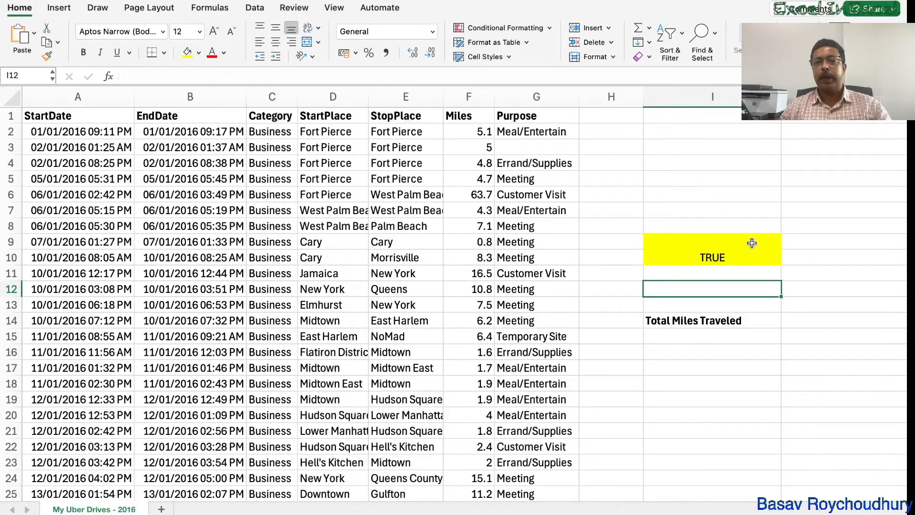
Start a DSUM formula in J14 beside Total Miles Traveled, using the whole trip table A1:G1156 as the database
scroll(688, 260, right, 2)
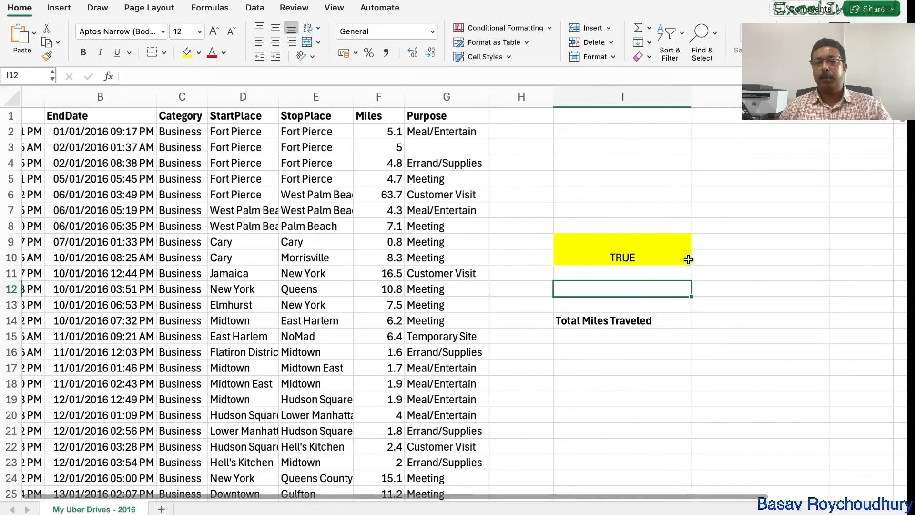
scroll(688, 259, right, 1)
click(658, 320)
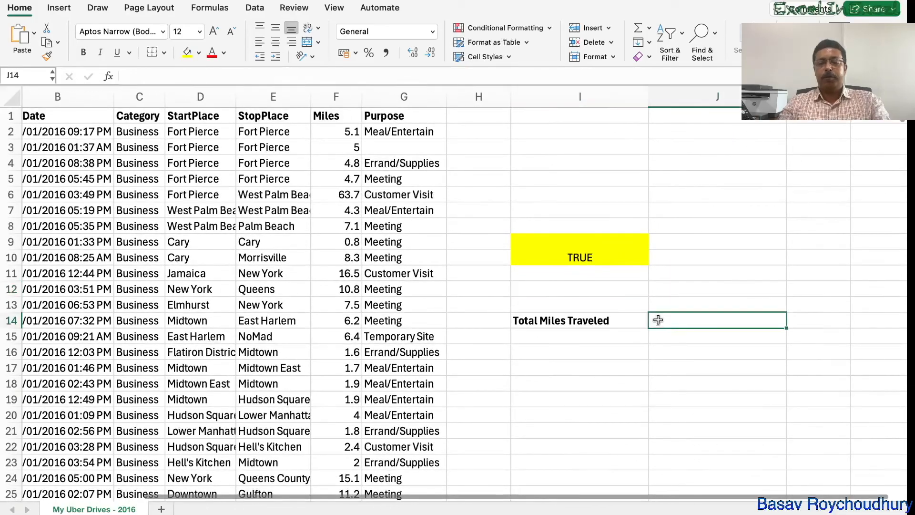
text(=)
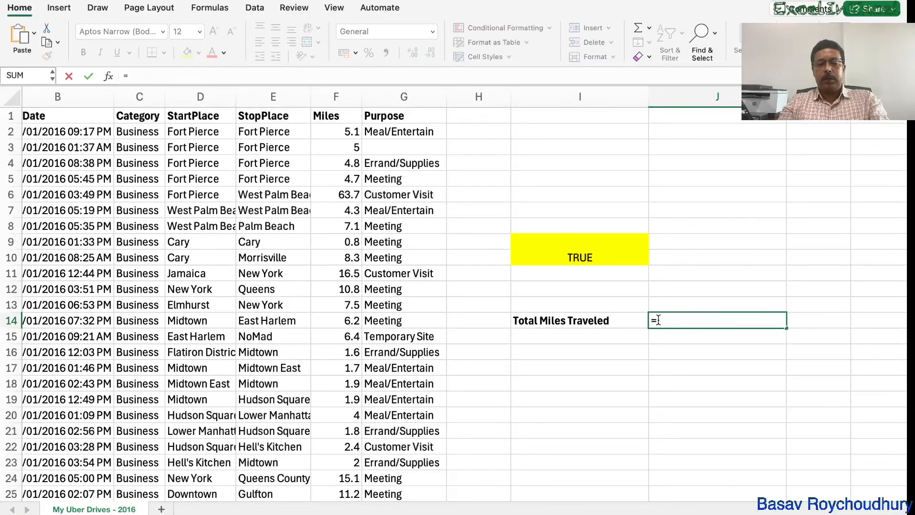
text(dsu)
key(Tab)
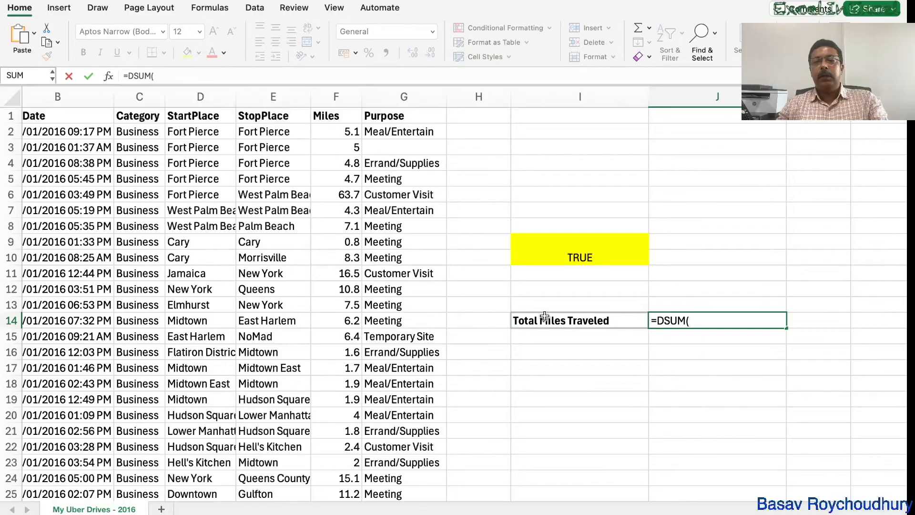
scroll(70, 117, left, 3)
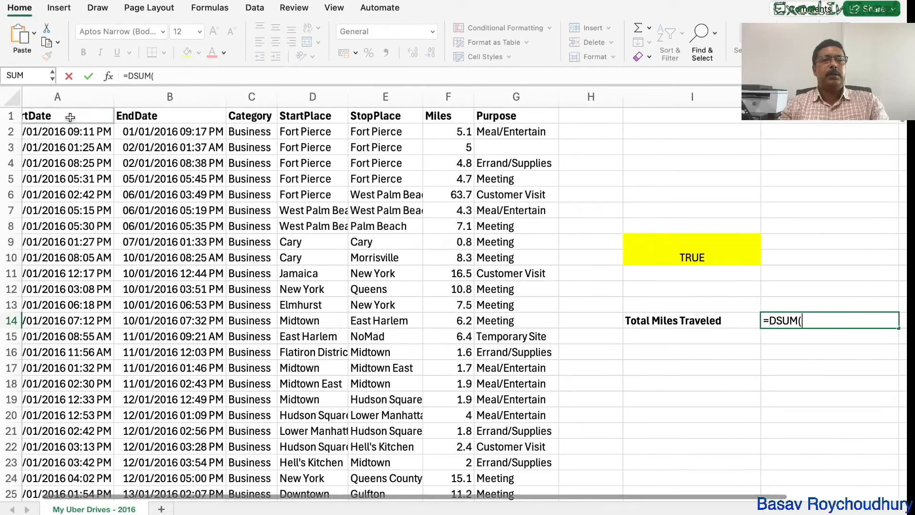
click(70, 117)
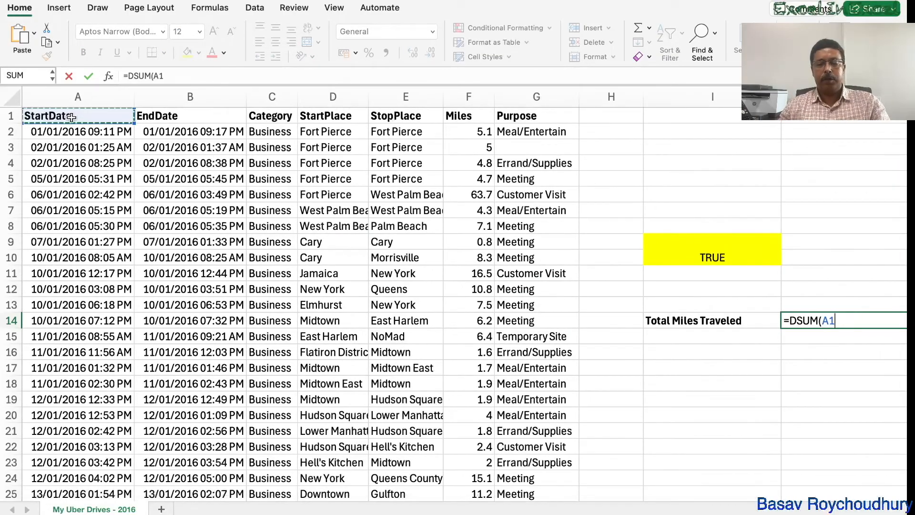
key(ctrl+shift+Right)
key(ctrl+shift+Down)
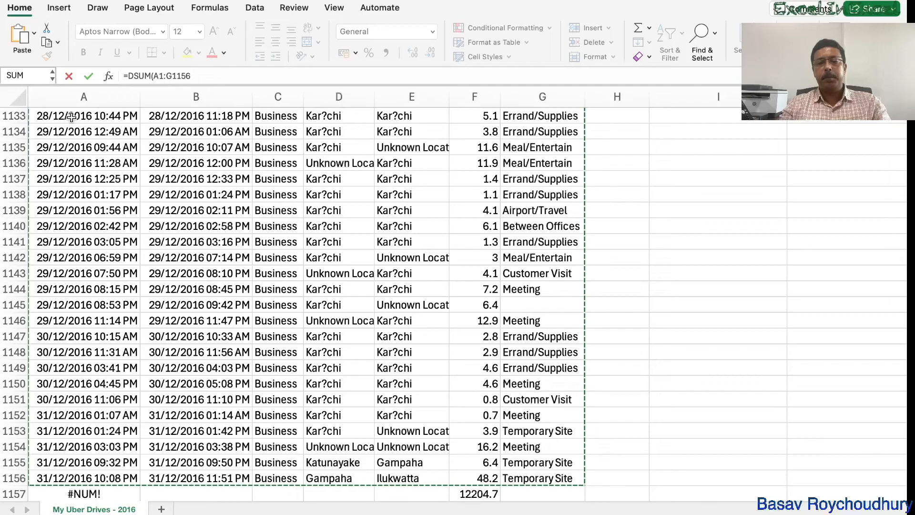
scroll(71, 117, up, 3)
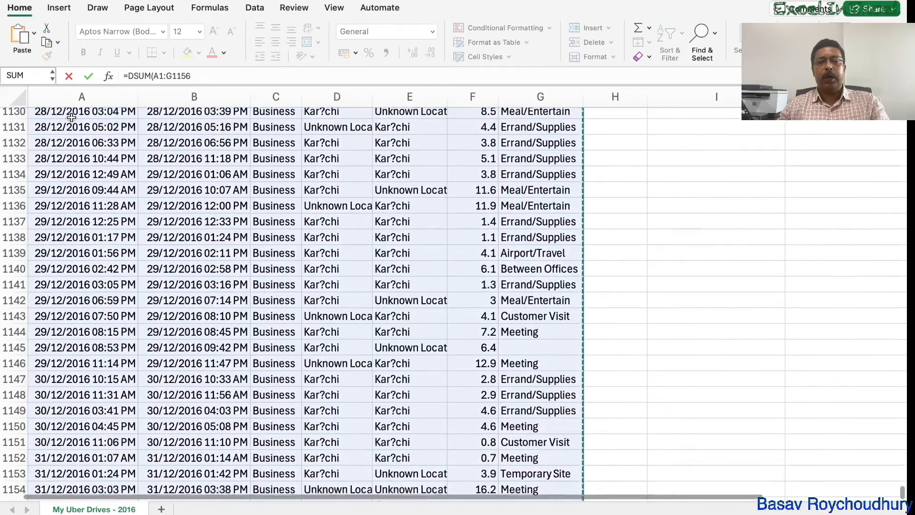
scroll(72, 117, up, 1)
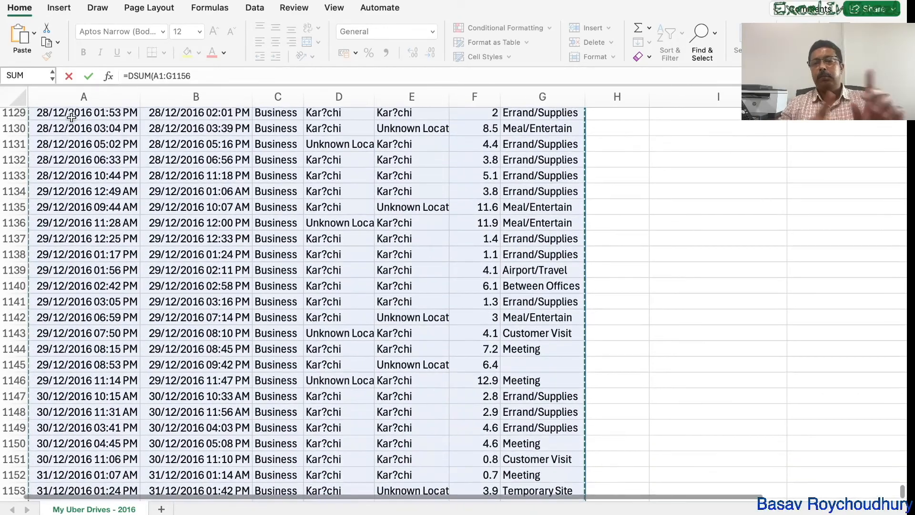
text(,)
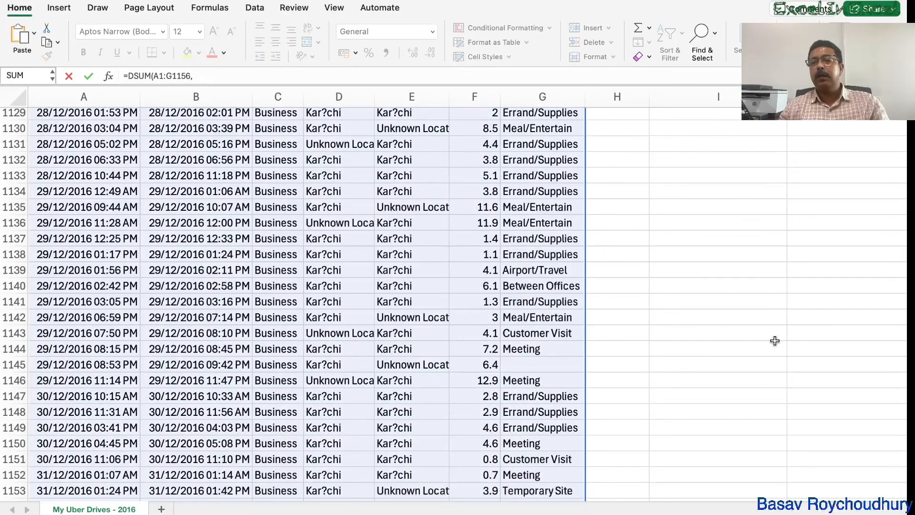
Give the DSUM formula "Miles" as its field argument
scroll(576, 269, up, 20)
scroll(576, 269, up, 20)
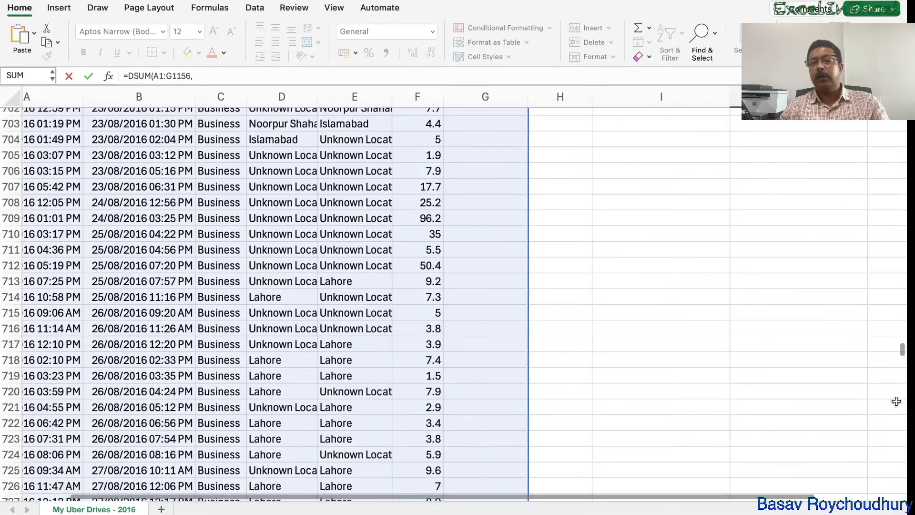
drag(901, 353, 901, 109)
scroll(766, 280, right, 3)
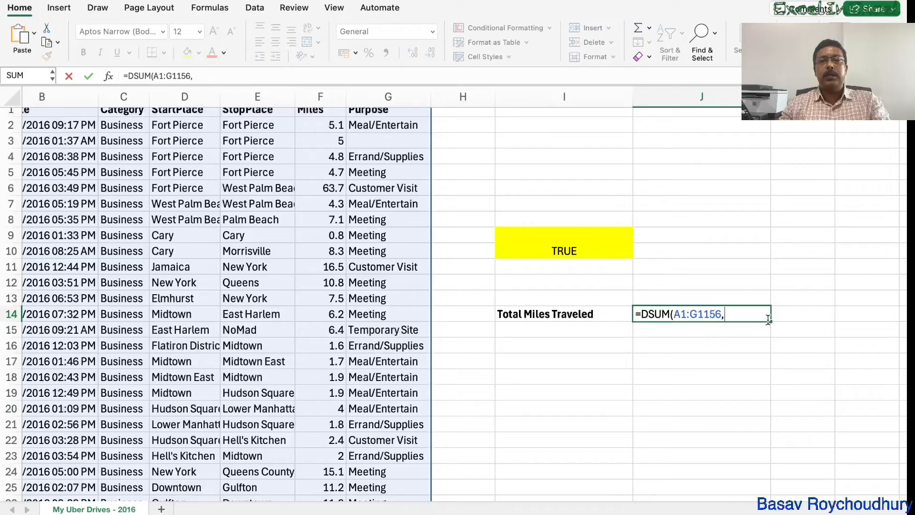
scroll(609, 337, up, 1)
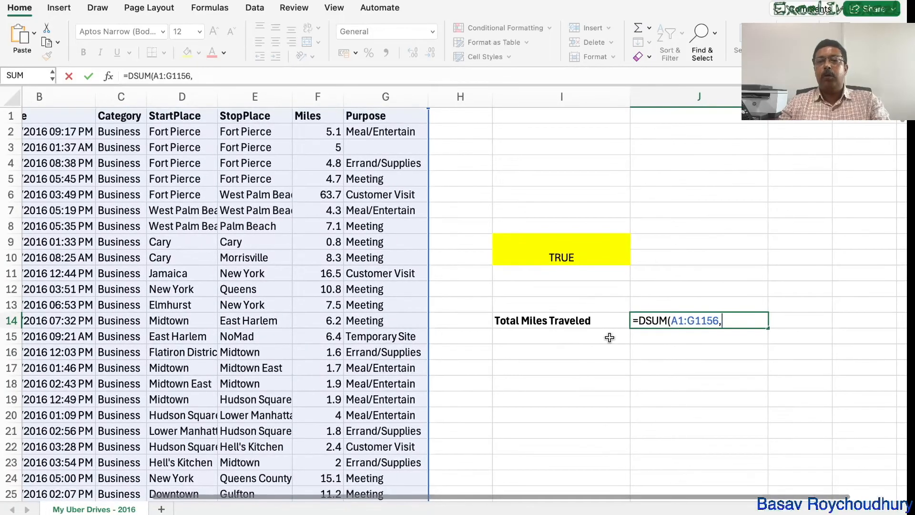
text(")
scroll(610, 337, right, 3)
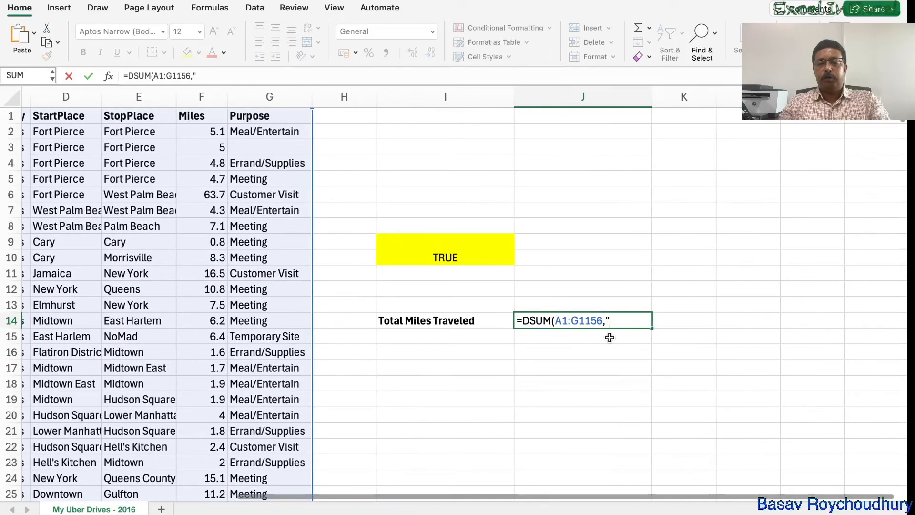
text(Miles")
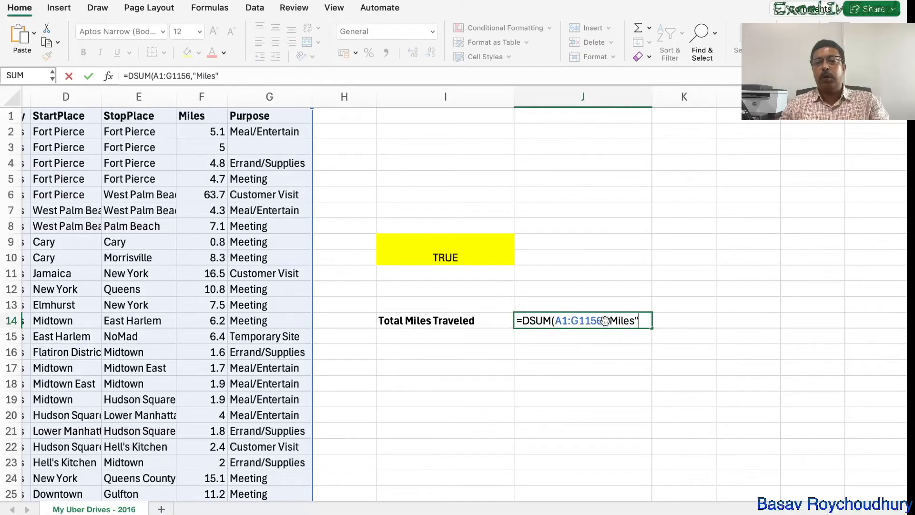
text(,)
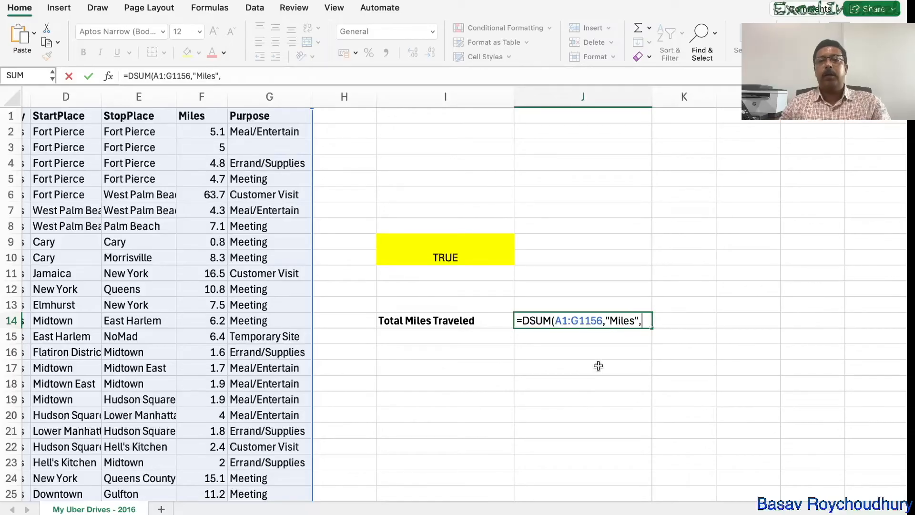
Complete the DSUM formula in J14 with the yellow cells I9:I10 as the criteria range
drag(419, 237, 419, 253)
text())
key(Return)
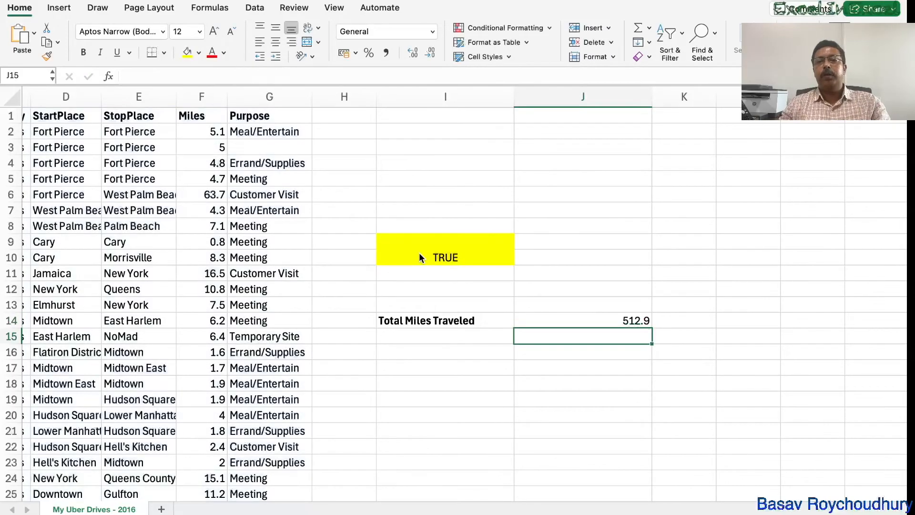
click(610, 319)
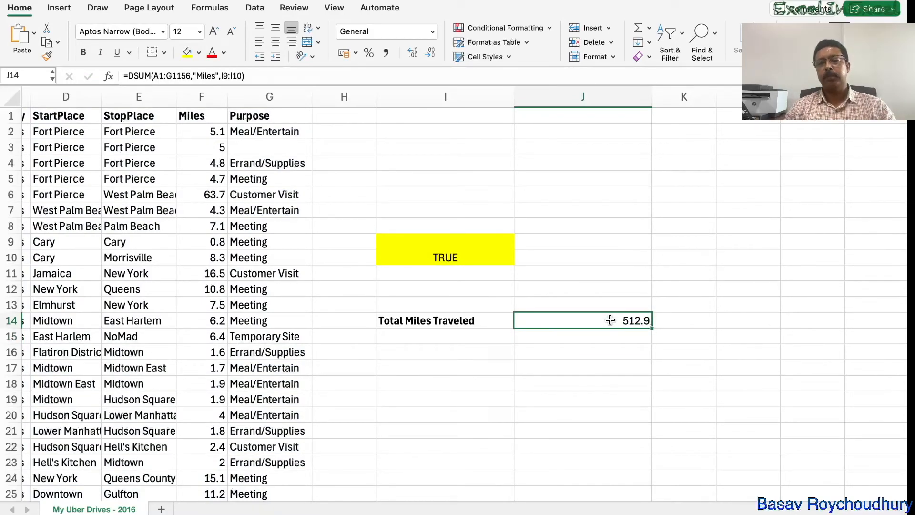
Enter MonthJanuary as the criteria heading in I9, above the month test
click(427, 244)
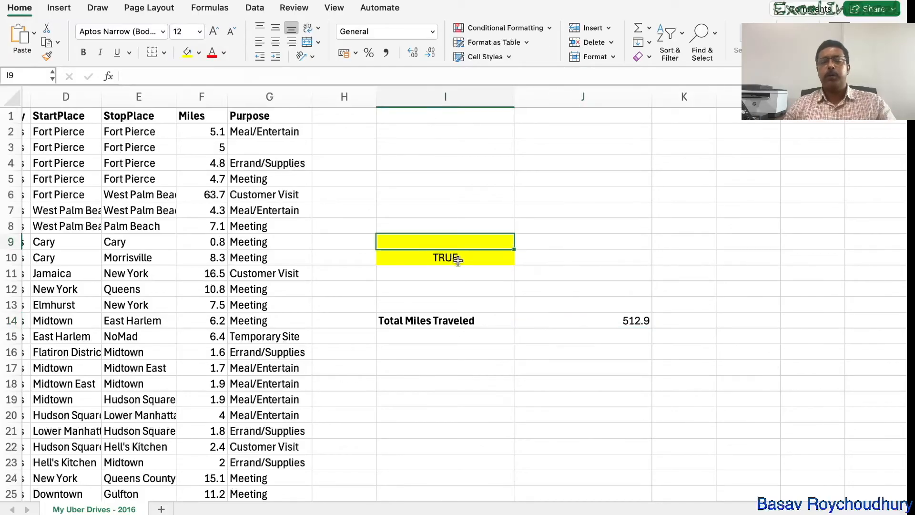
text(MonthJanuary)
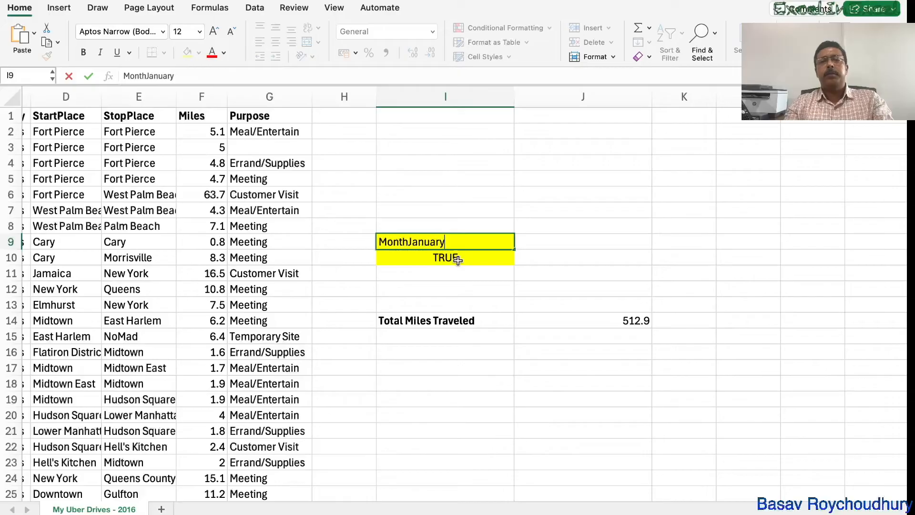
click(545, 288)
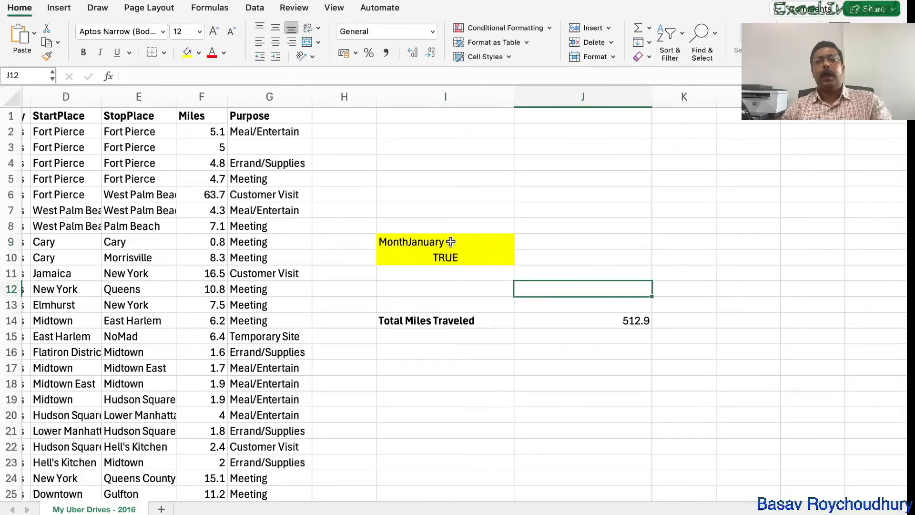
Make the MonthJanuary criteria heading in I9 bold
scroll(586, 340, left, 5)
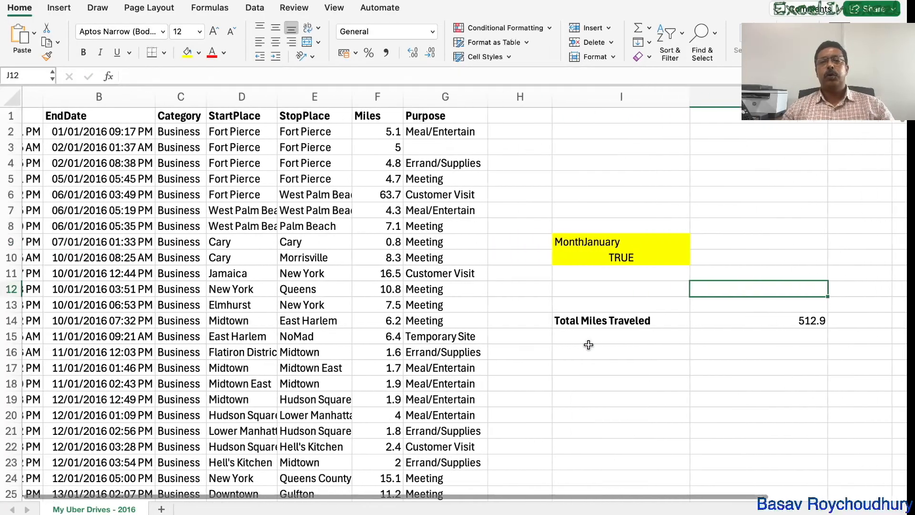
scroll(589, 343, left, 3)
scroll(667, 229, right, 2)
click(653, 245)
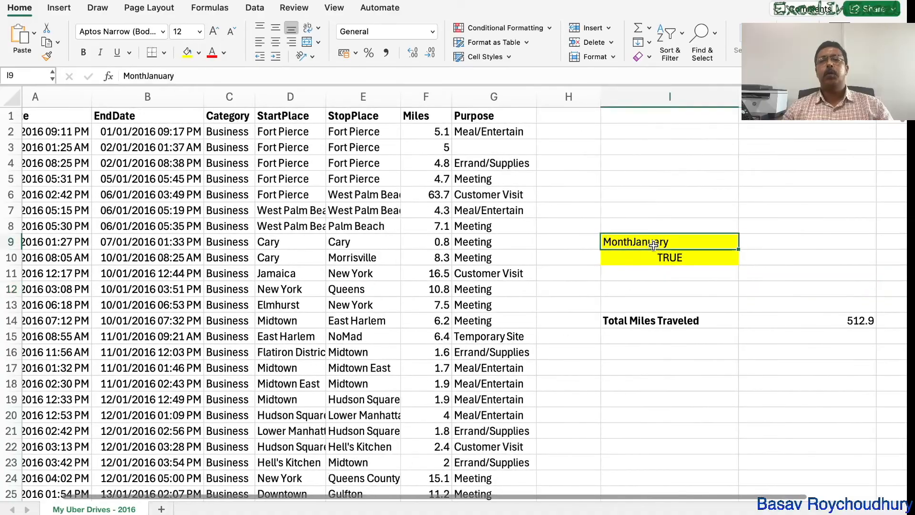
click(83, 52)
Compare the criteria heading with the table headers in A1:G1 and inspect the arguments of the DSUM formula in J14
scroll(267, 201, left, 2)
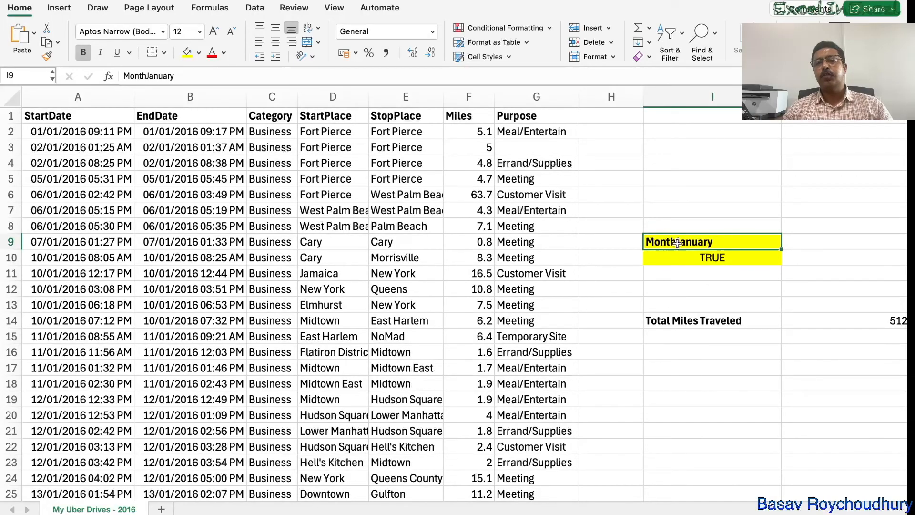
drag(69, 116, 498, 114)
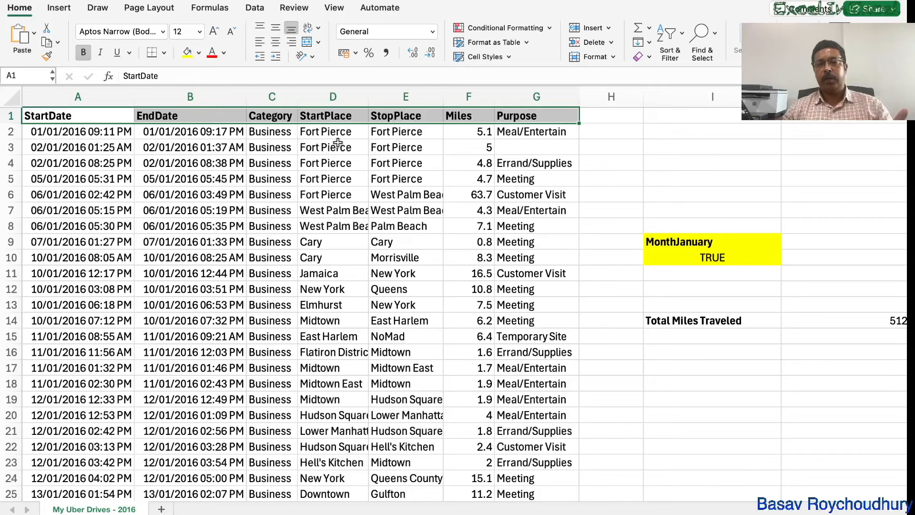
scroll(338, 143, right, 10)
click(351, 314)
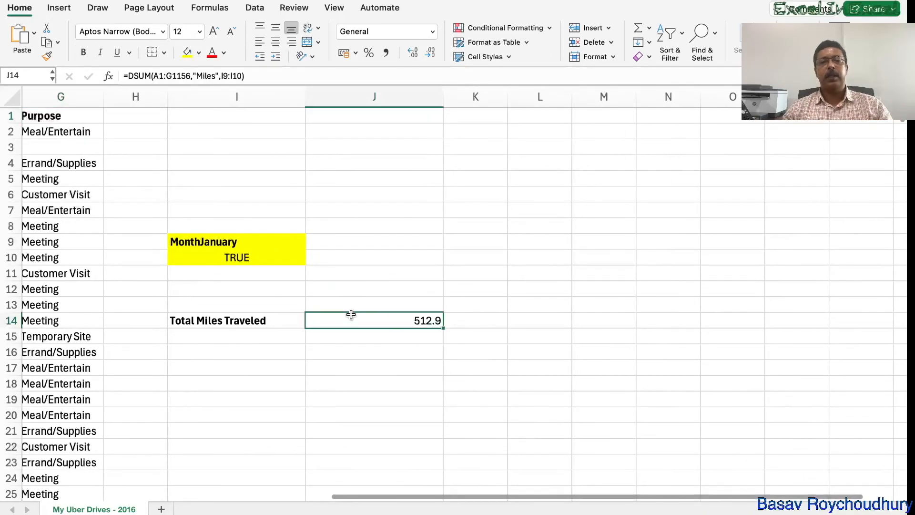
double_click(351, 314)
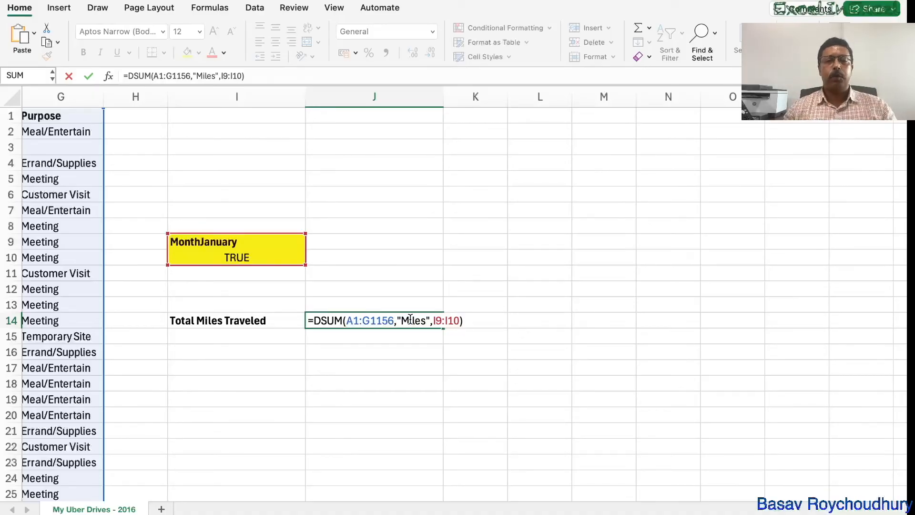
scroll(376, 292, left, 5)
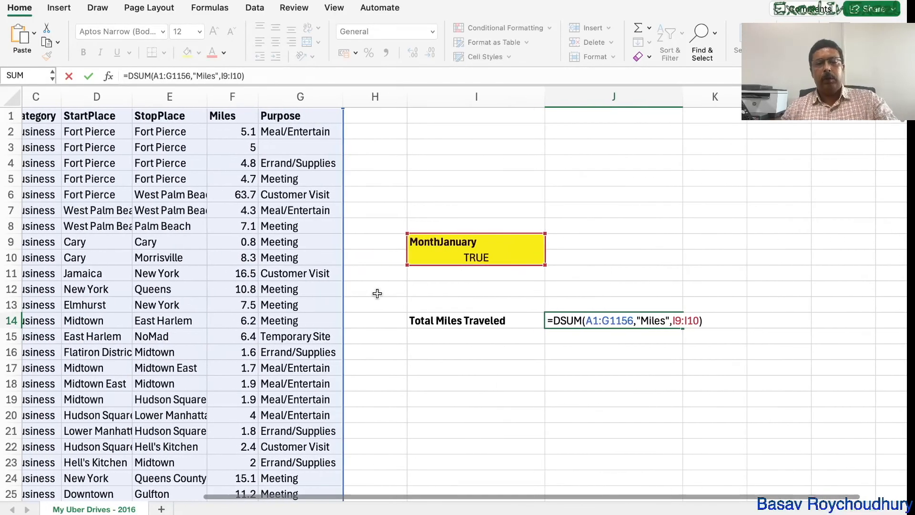
key(Escape)
Examine the month test formula in I10 and the trip rows 2 to 4 that it is evaluated against
double_click(466, 258)
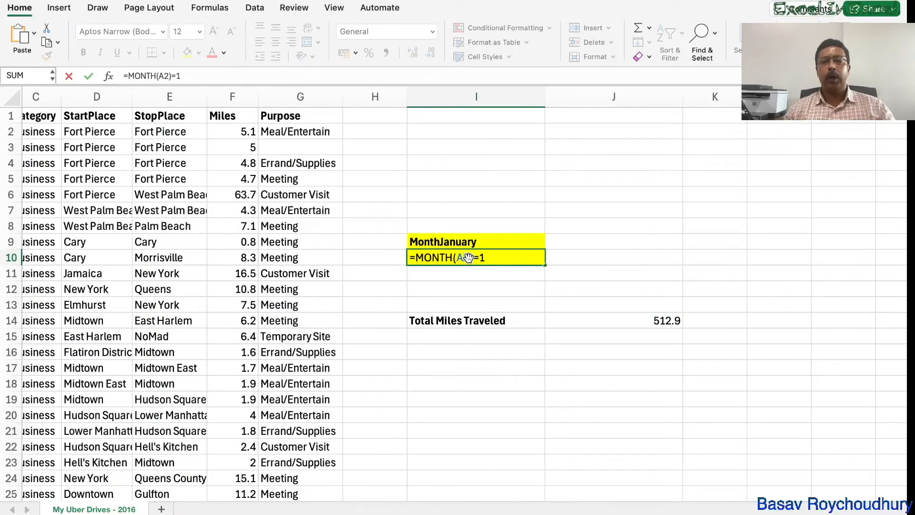
click(449, 290)
scroll(449, 290, left, 3)
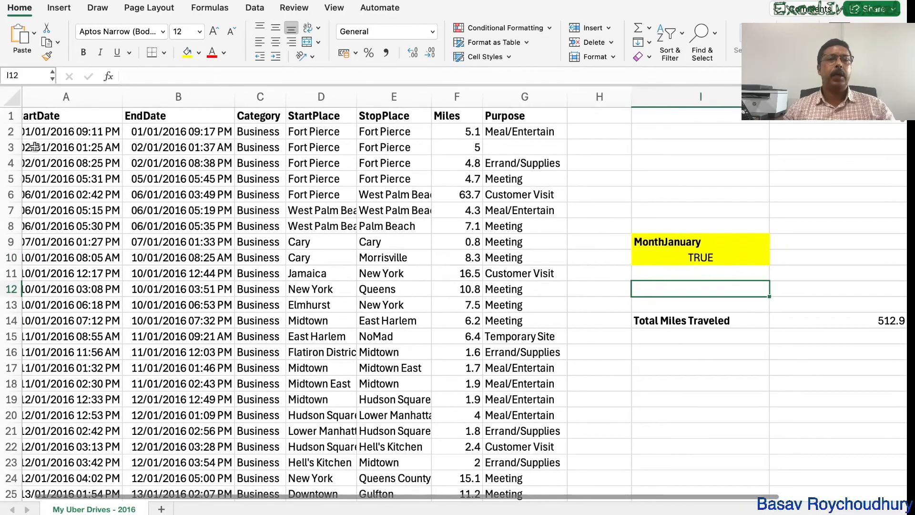
click(11, 132)
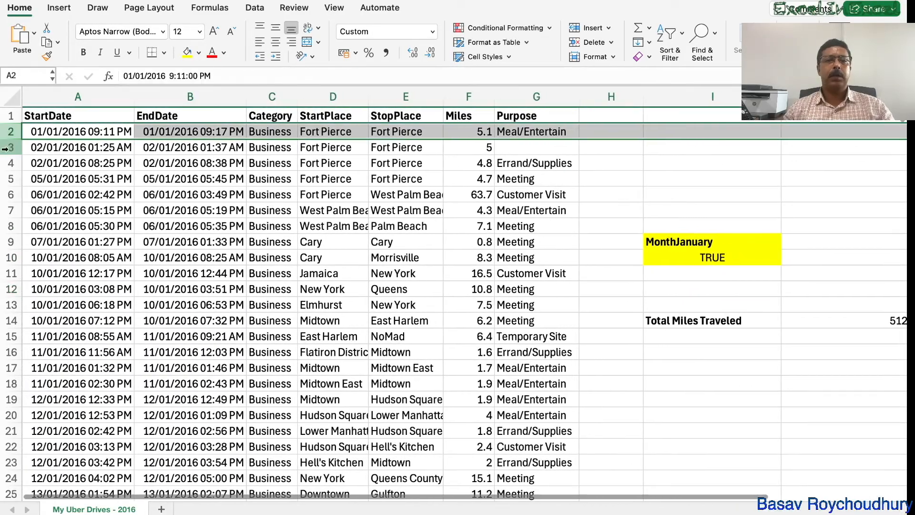
click(11, 147)
click(11, 163)
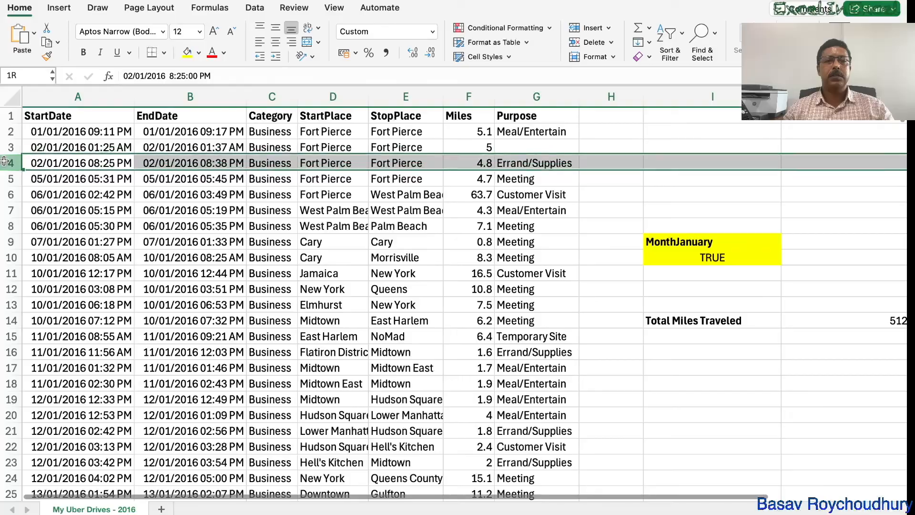
Inspect the first StartDate in A2 and how the month test formula in I10 refers to it
click(11, 132)
click(57, 129)
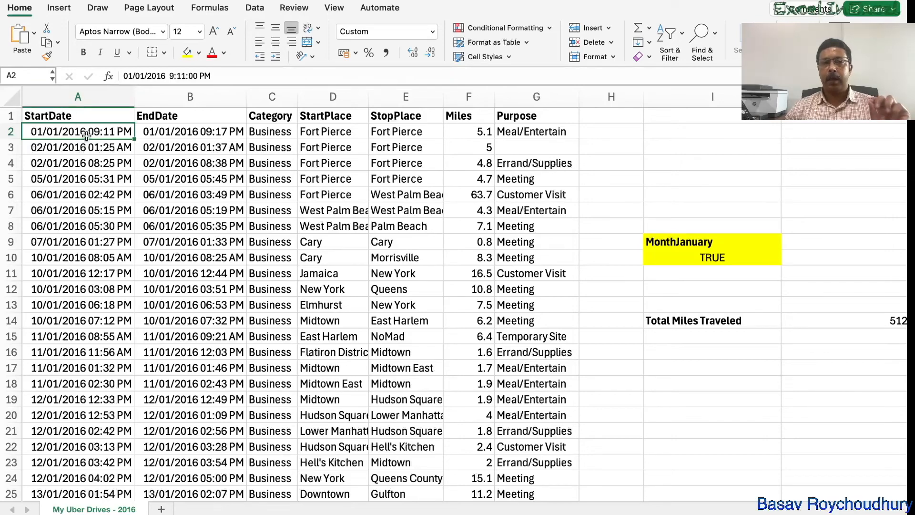
double_click(714, 258)
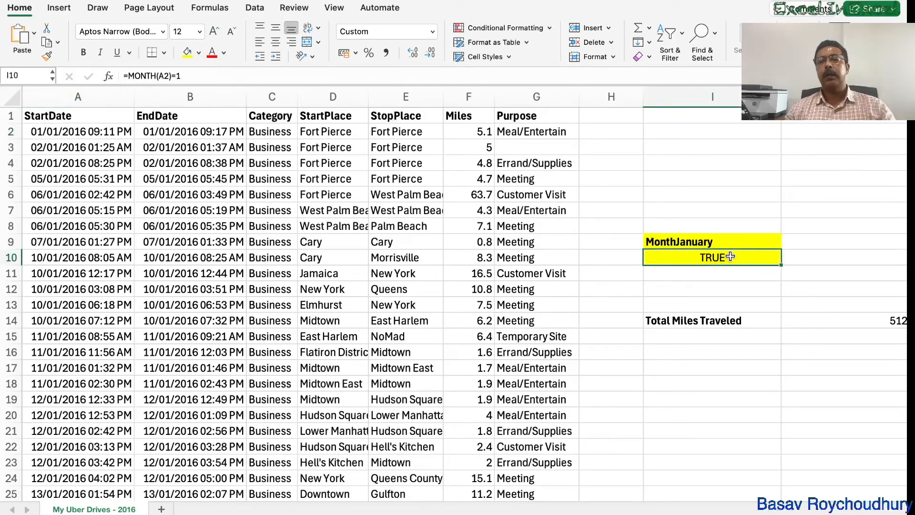
scroll(422, 255, right, 2)
scroll(422, 254, left, 2)
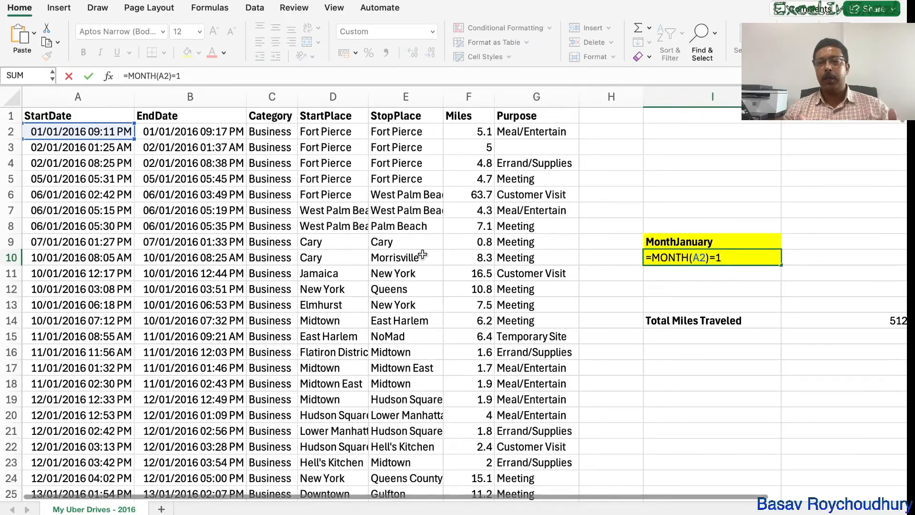
scroll(423, 255, right, 3)
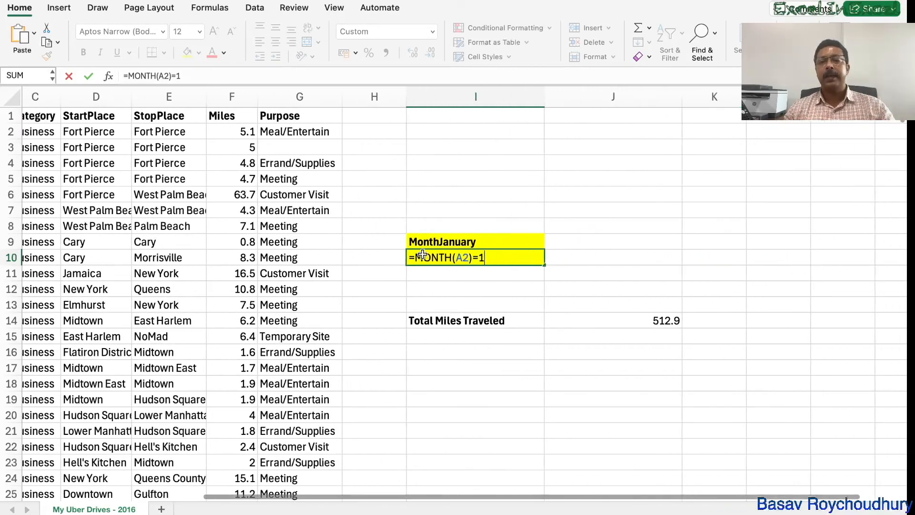
Examine the A1:G1156 database argument of the DSUM formula in J14 against the trip table columns it covers
click(569, 319)
double_click(568, 319)
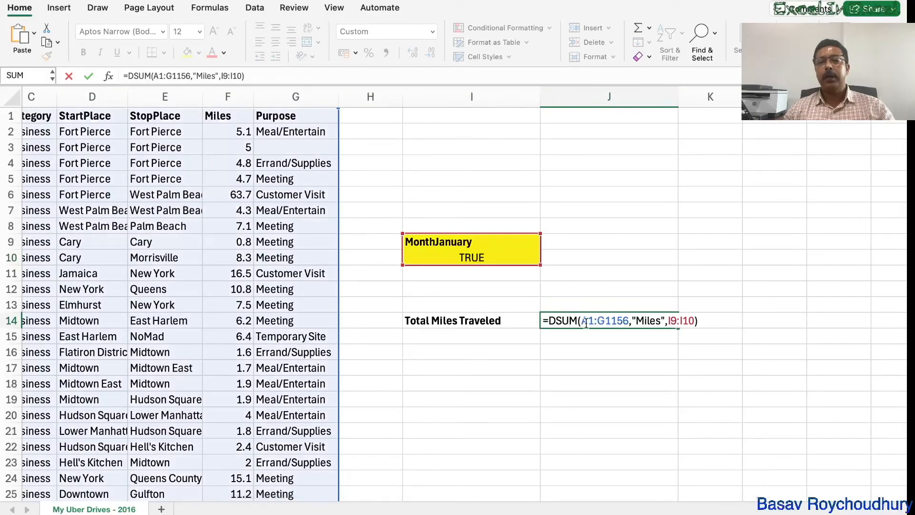
drag(583, 322, 631, 323)
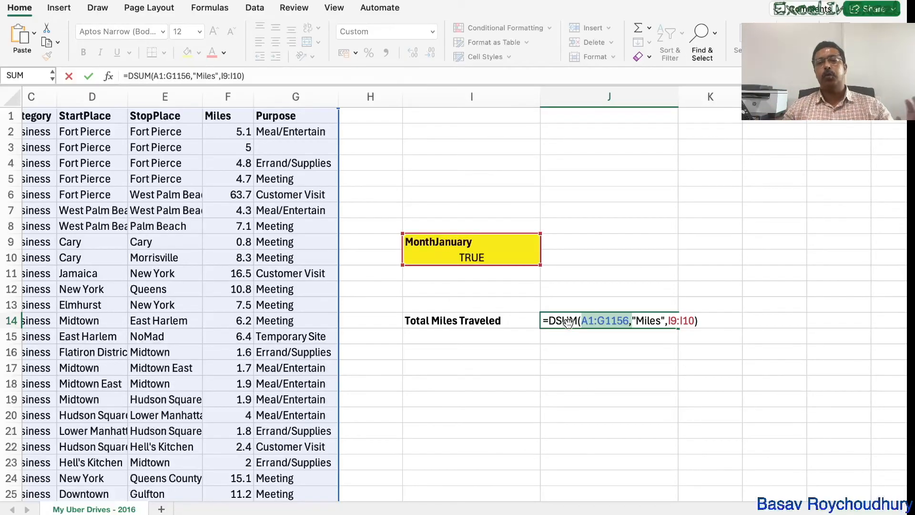
scroll(564, 399, left, 2)
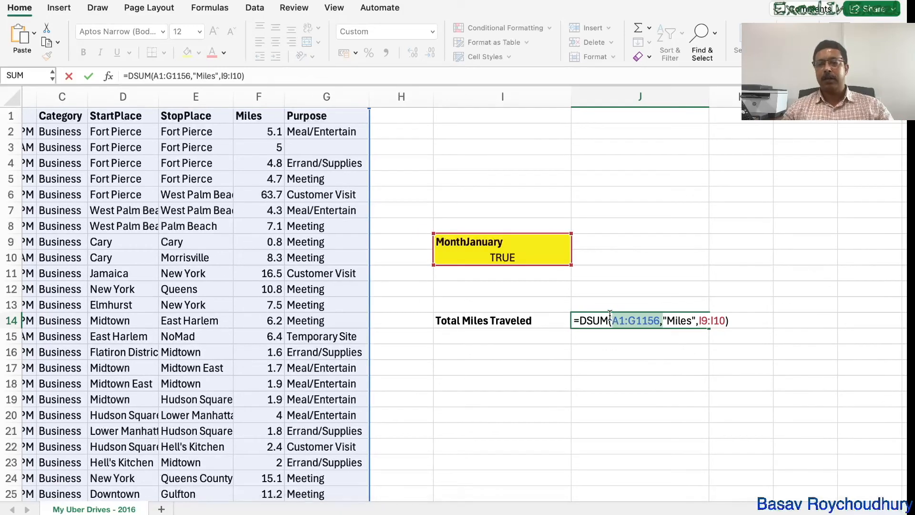
scroll(519, 324, left, 2)
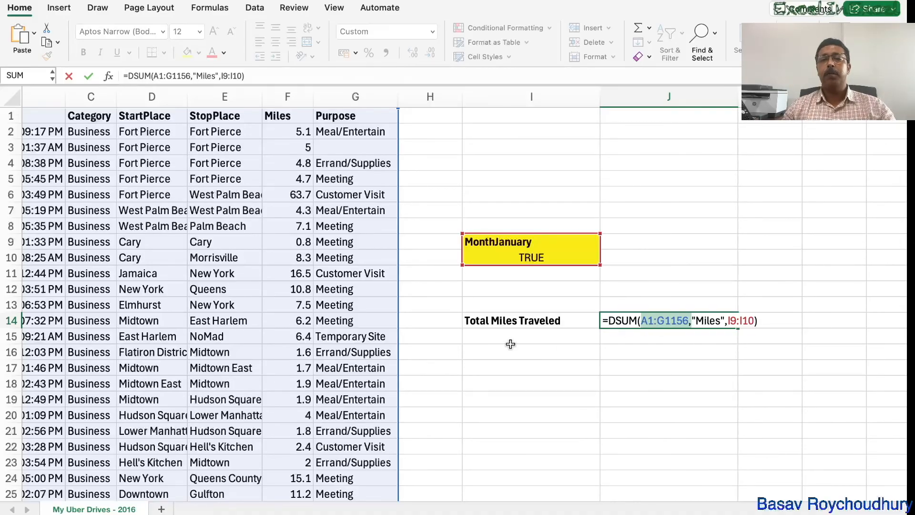
scroll(510, 344, left, 5)
scroll(76, 163, left, 3)
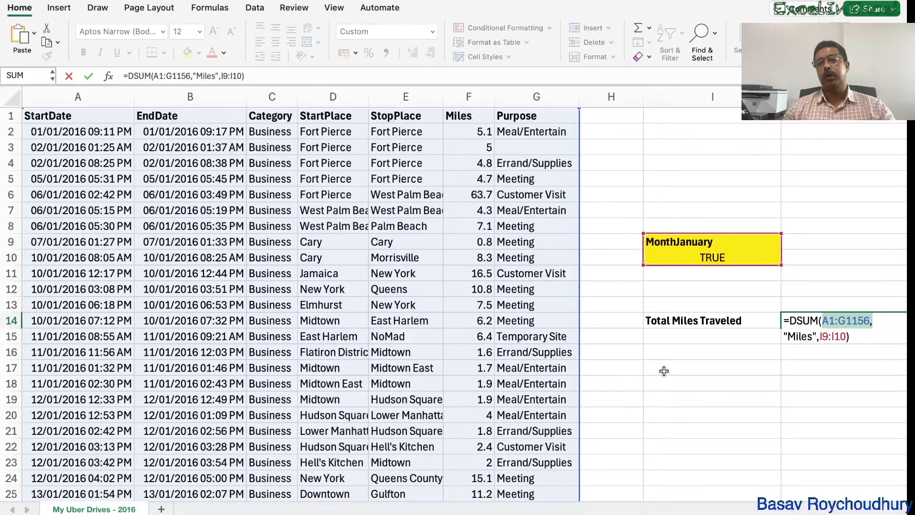
scroll(664, 371, right, 5)
key(Return)
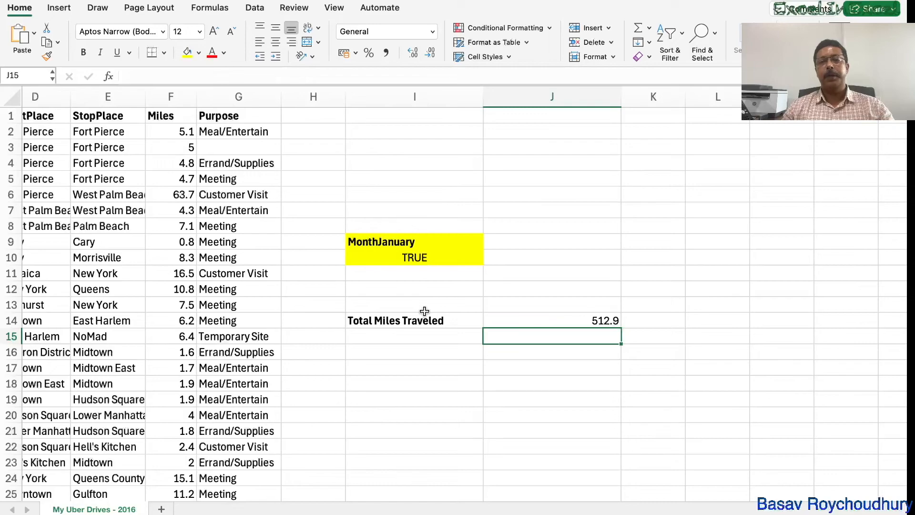
Review the month test in I10 together with the I9:I10 criteria range used by the DSUM formula in J14
click(407, 258)
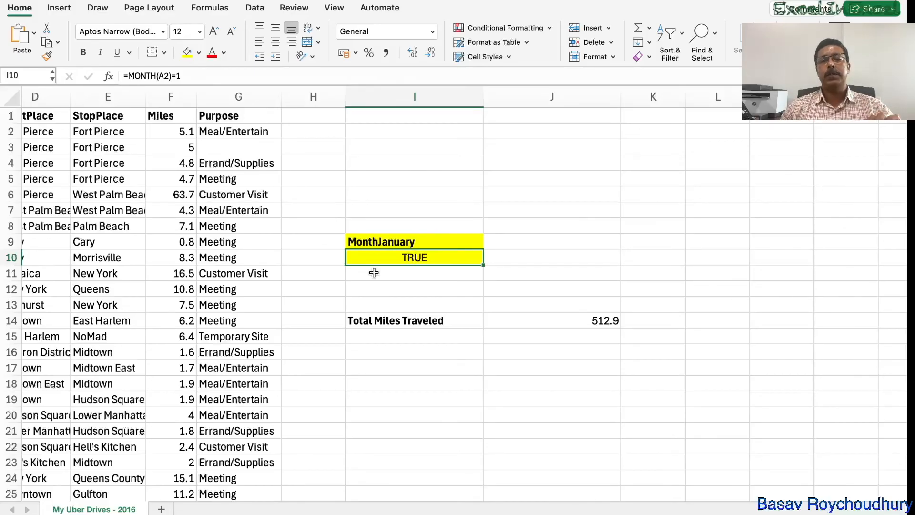
double_click(507, 321)
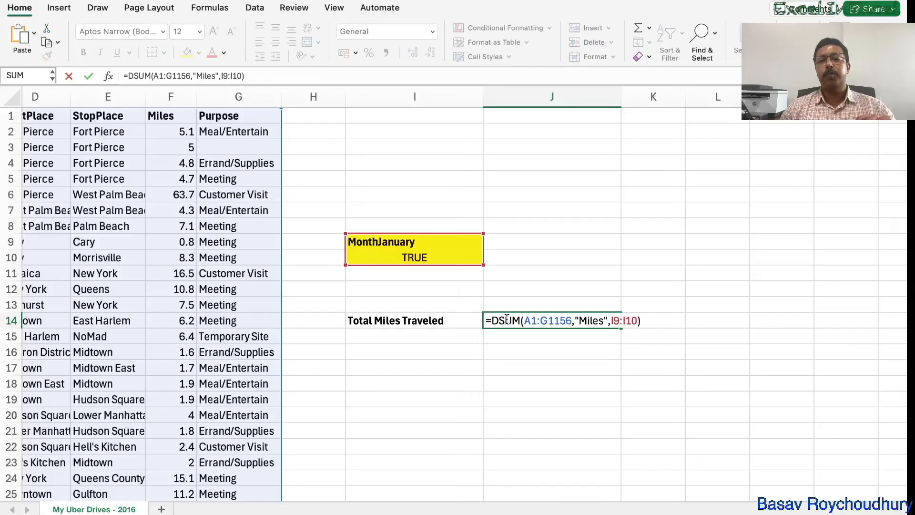
click(522, 382)
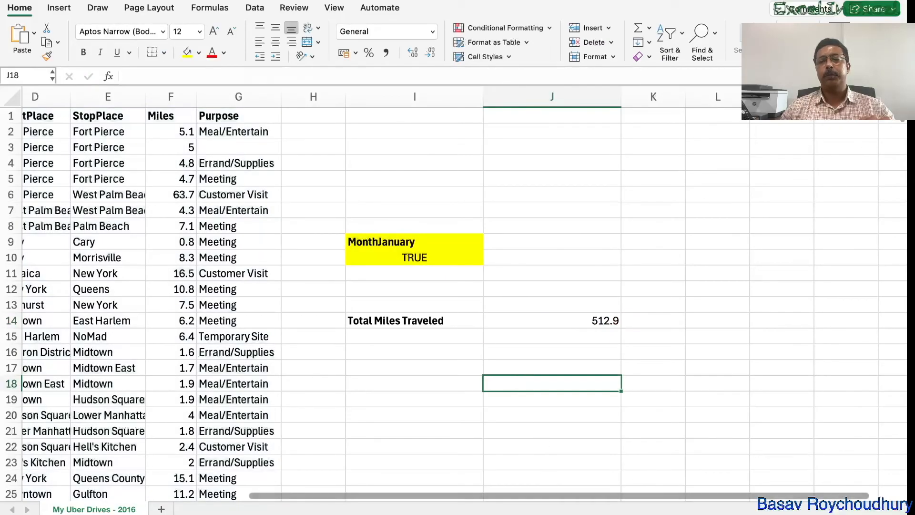
key(super+Tab)
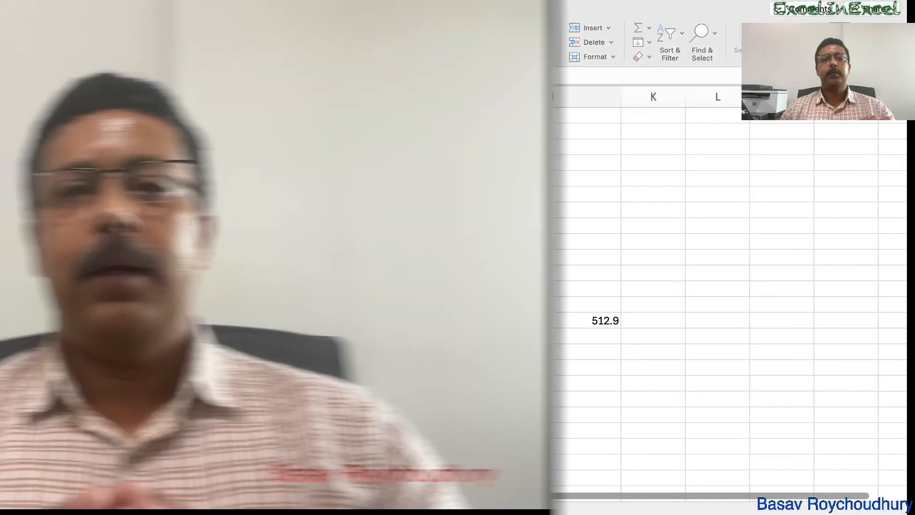